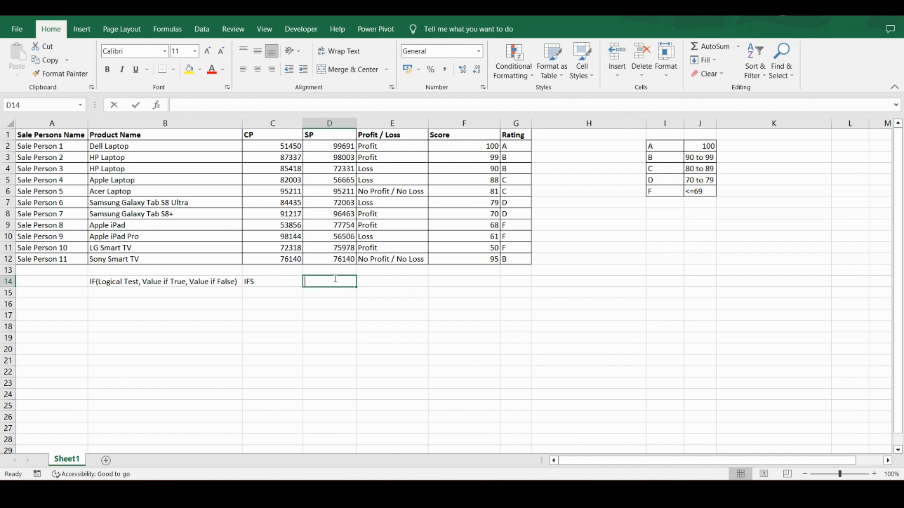
# Step: Enter the label IFERROR in cell D14
pyautogui.write('IFERROR')
pyautogui.press('Return')
pyautogui.press('Up')
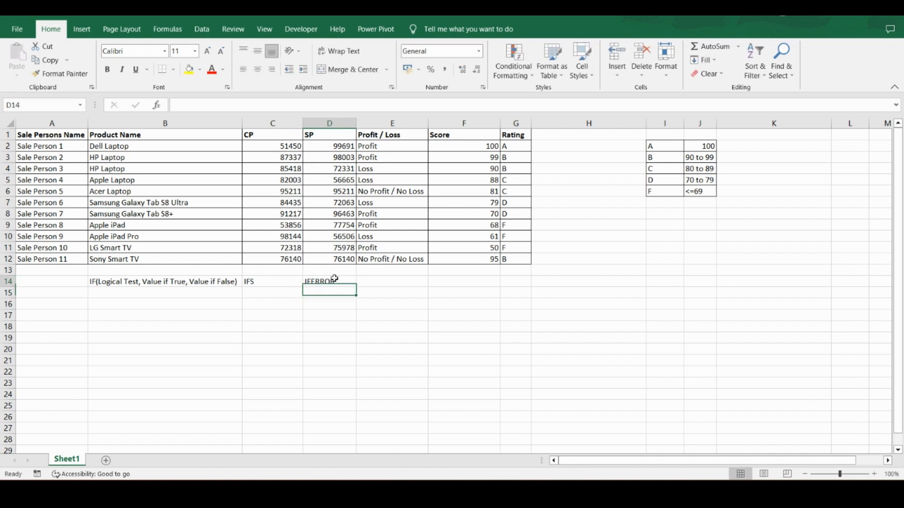
pyautogui.press('Left')
pyautogui.press('Left')
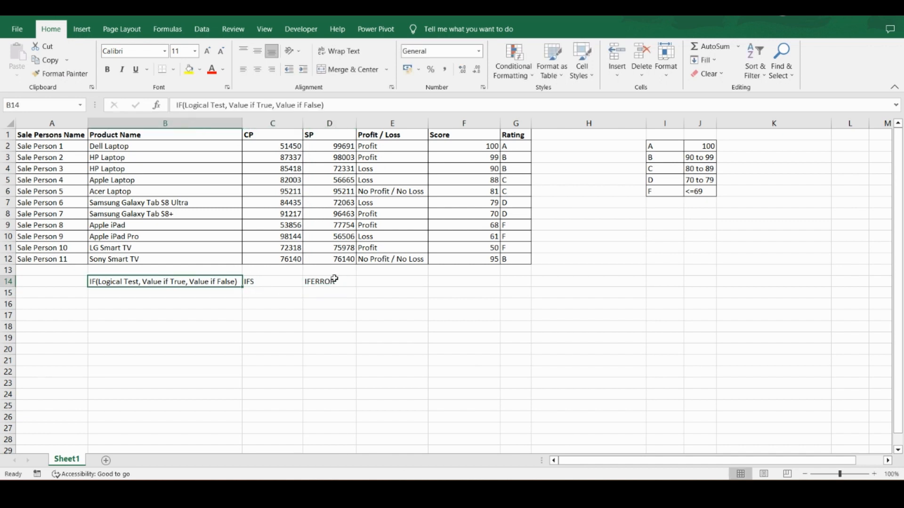
pyautogui.press('Right')
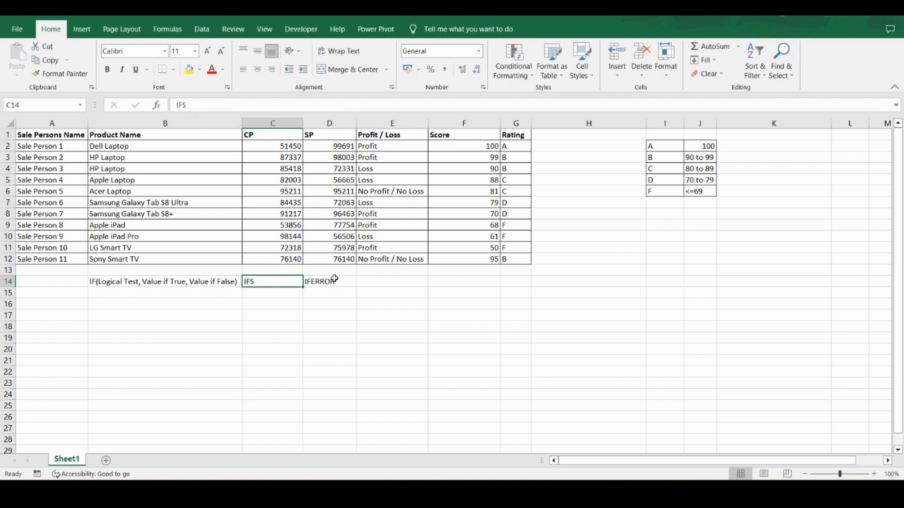
pyautogui.press('Left')
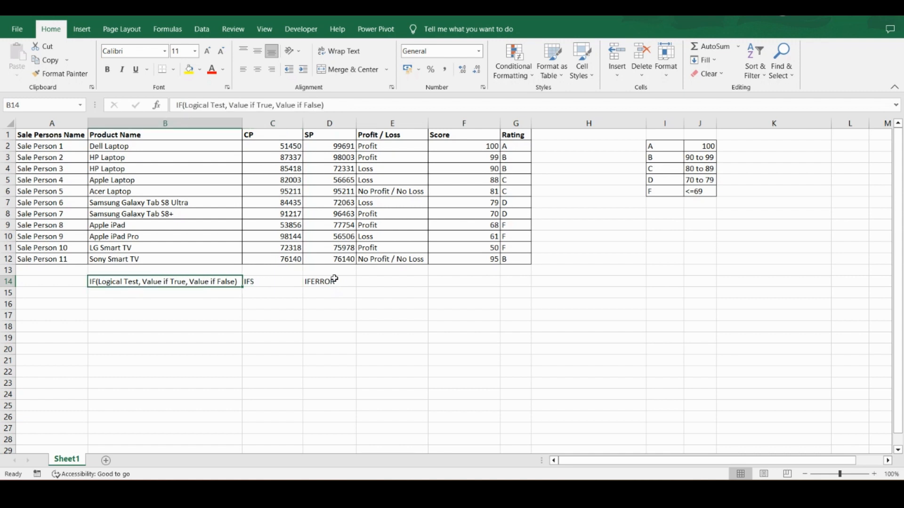
pyautogui.click(335, 281)
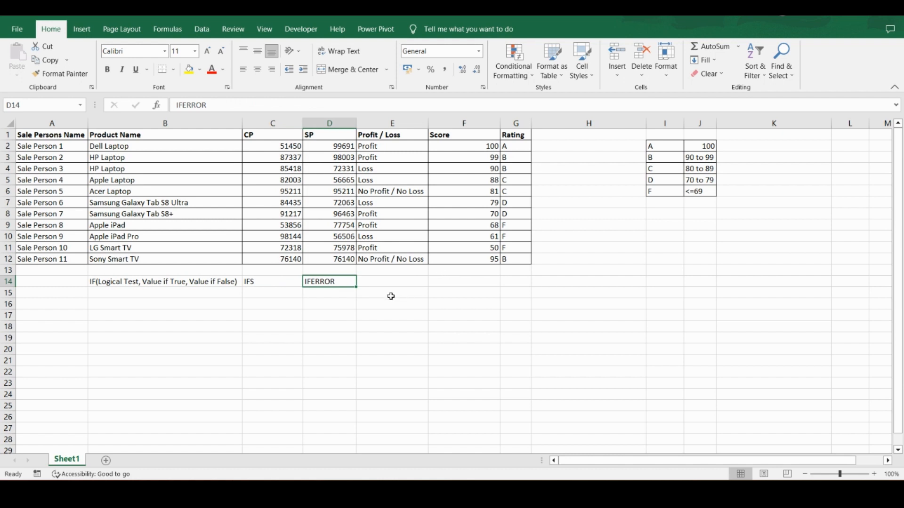
# Step: Start a VLOOKUP formula in cell H2 with B2 as the lookup value
pyautogui.click(566, 149)
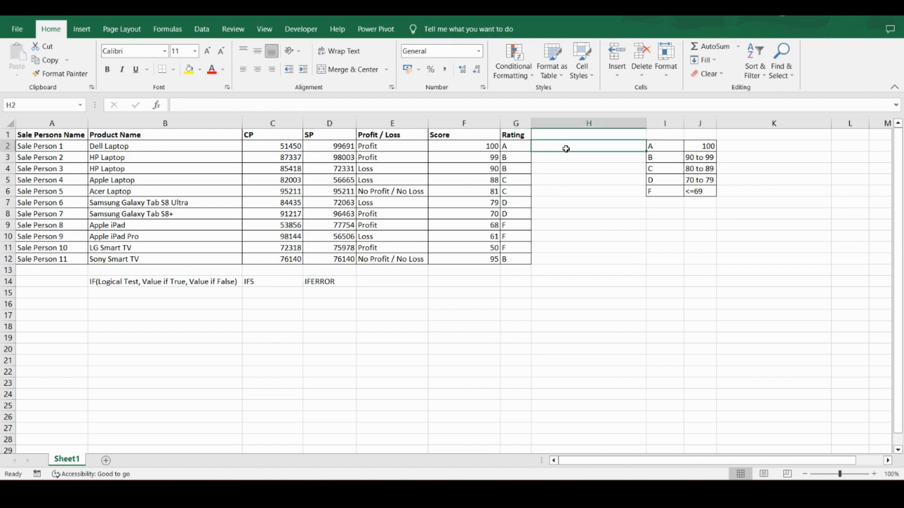
pyautogui.write('=')
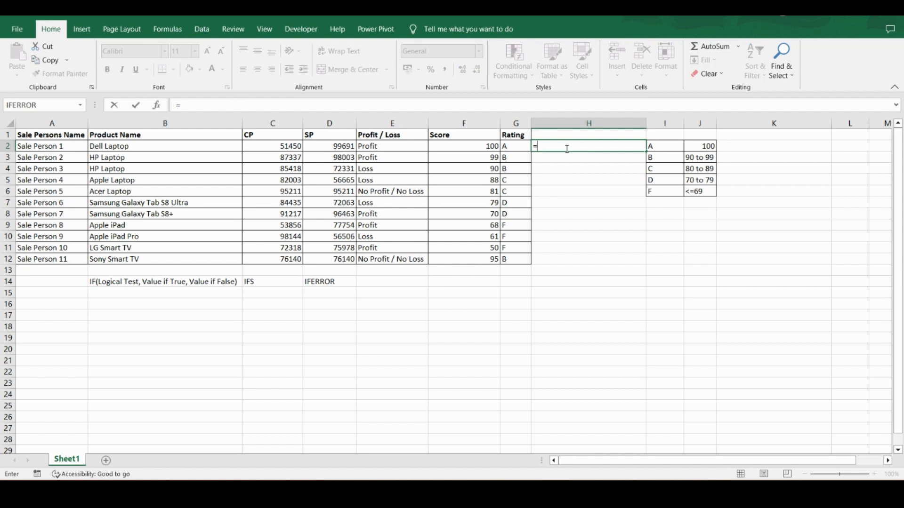
pyautogui.write('VL')
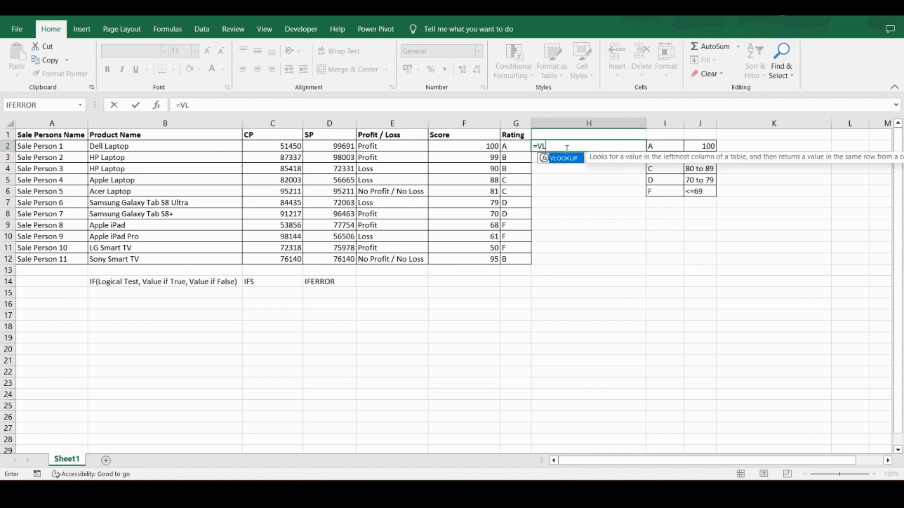
pyautogui.write('OOKUP')
pyautogui.write('(')
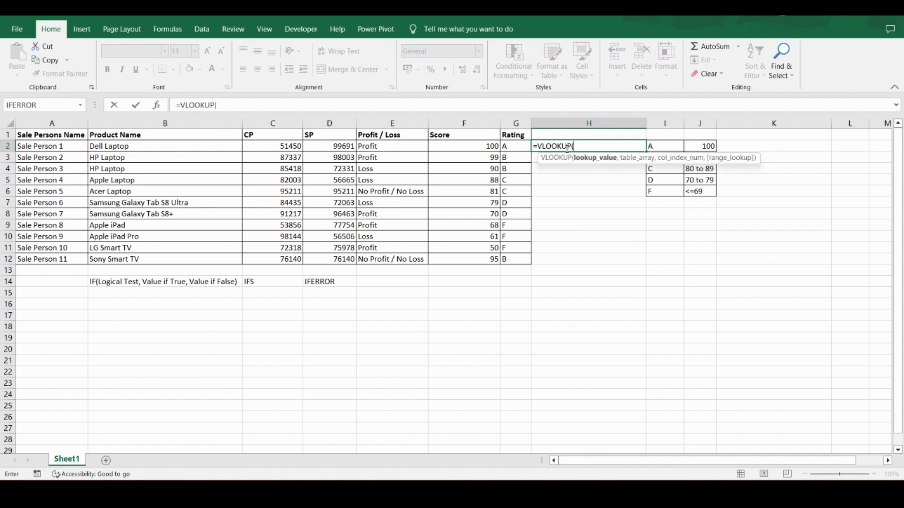
pyautogui.click(212, 144)
pyautogui.write(',')
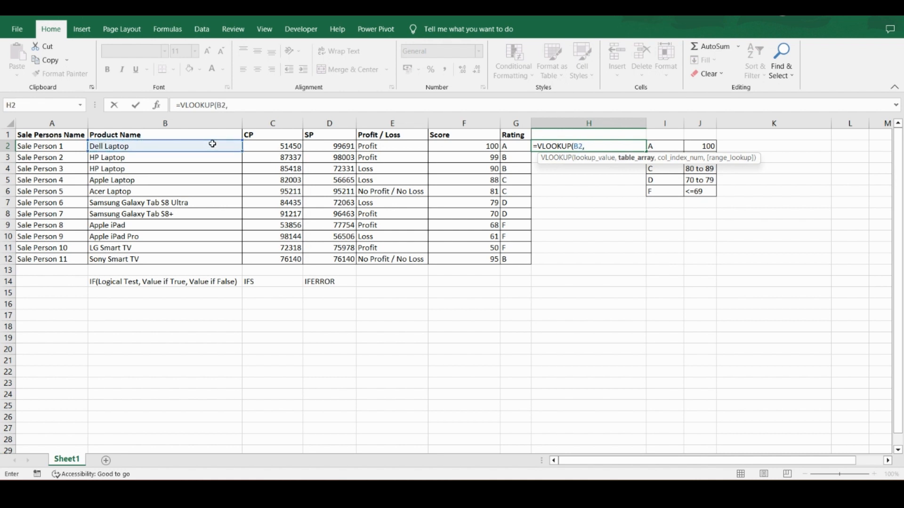
# Step: Complete the VLOOKUP in H2 with table array B1:C12, column index 3 and range lookup 0
pyautogui.moveTo(206, 135); pyautogui.dragTo(275, 261)
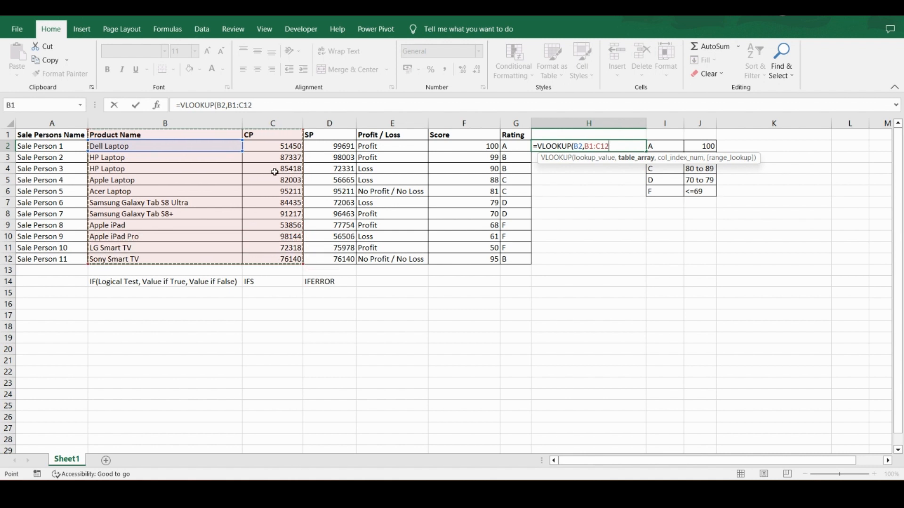
pyautogui.click(262, 106)
pyautogui.write(',')
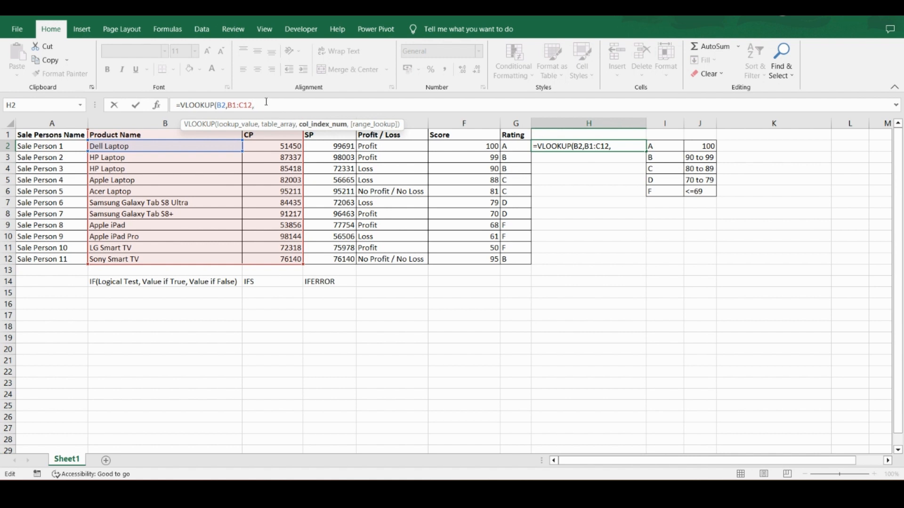
pyautogui.write('3,0')
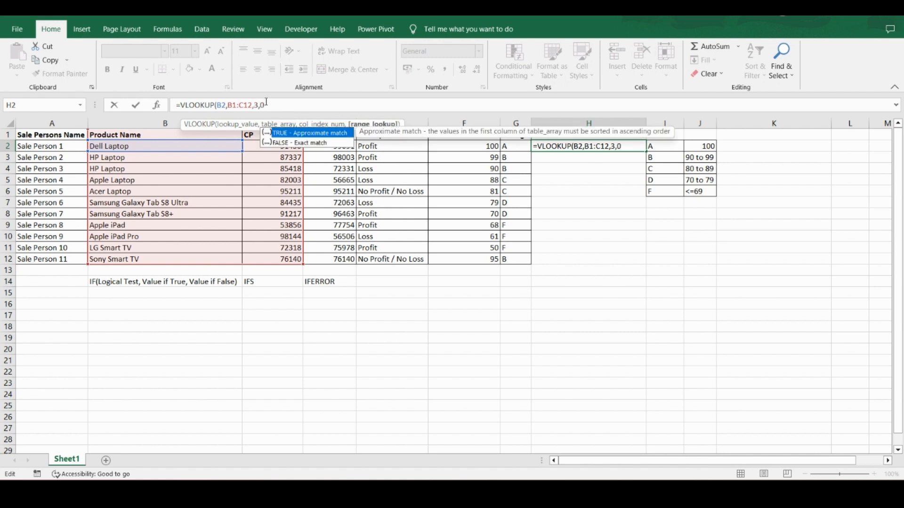
pyautogui.write(')')
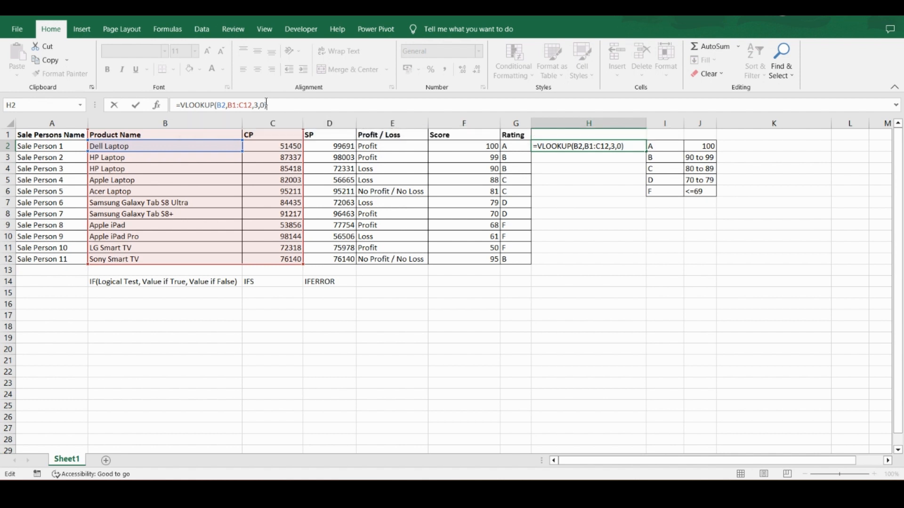
pyautogui.hotkey('ctrl', 'Return')
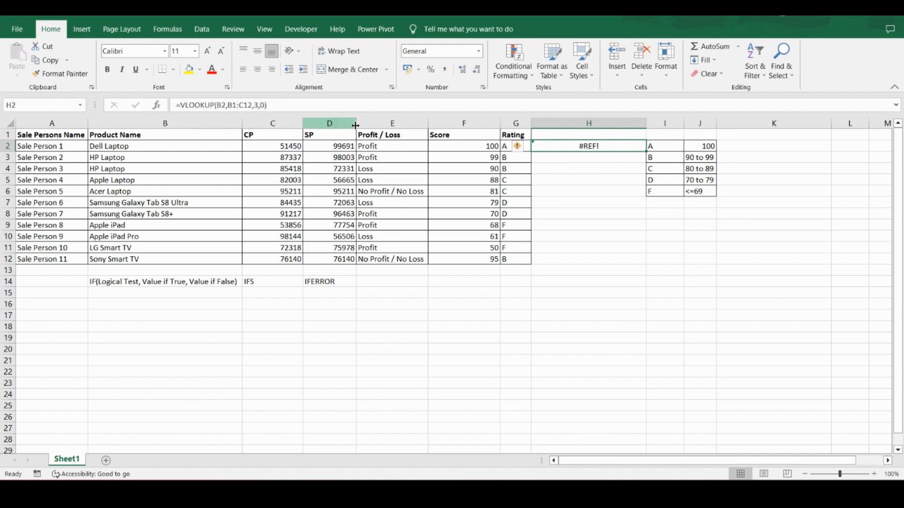
# Step: Find the IFERROR function through the function search and insert it into cell H3
pyautogui.click(553, 159)
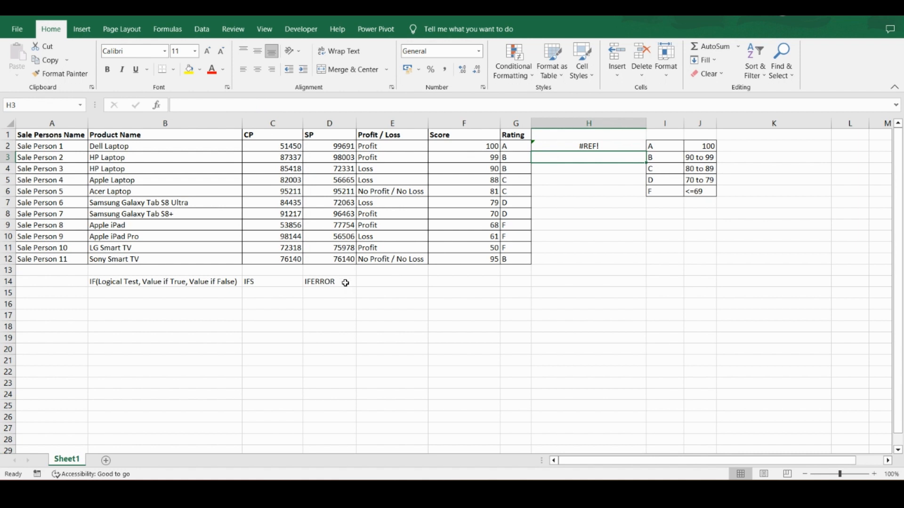
pyautogui.click(157, 104)
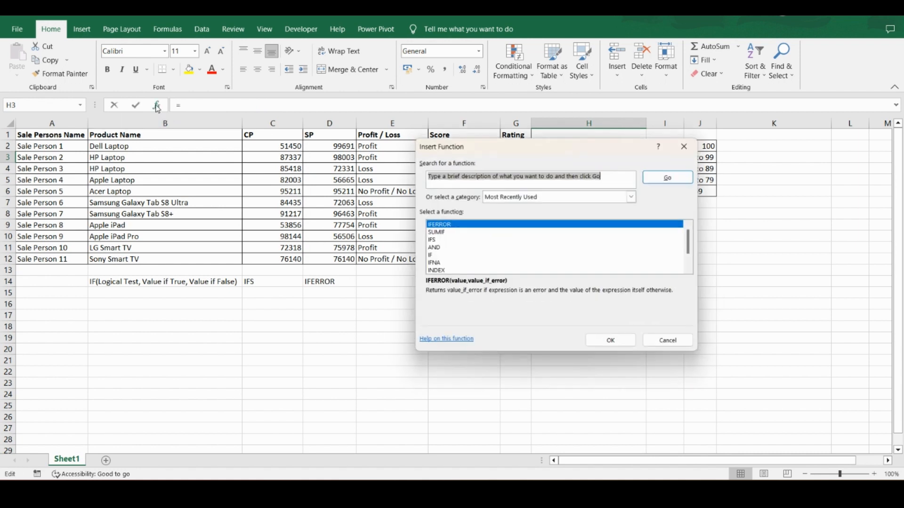
pyautogui.write('IFERROR')
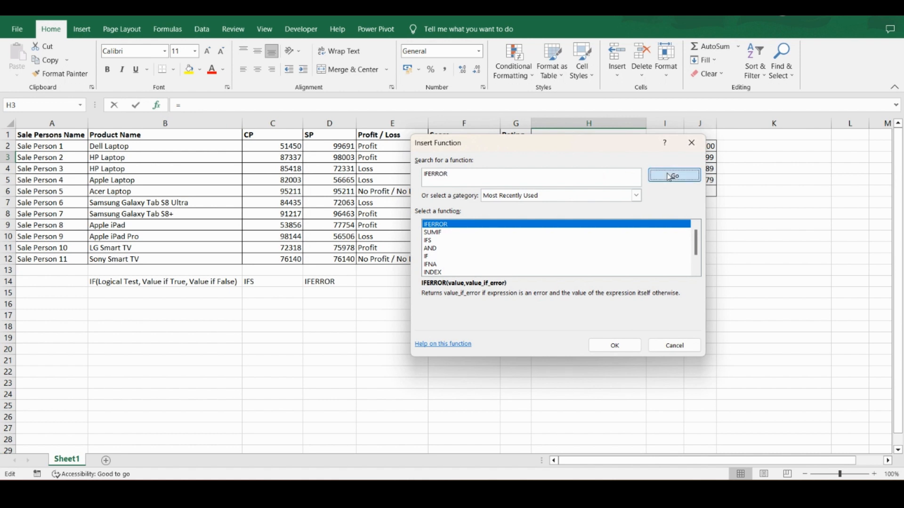
pyautogui.press('Return')
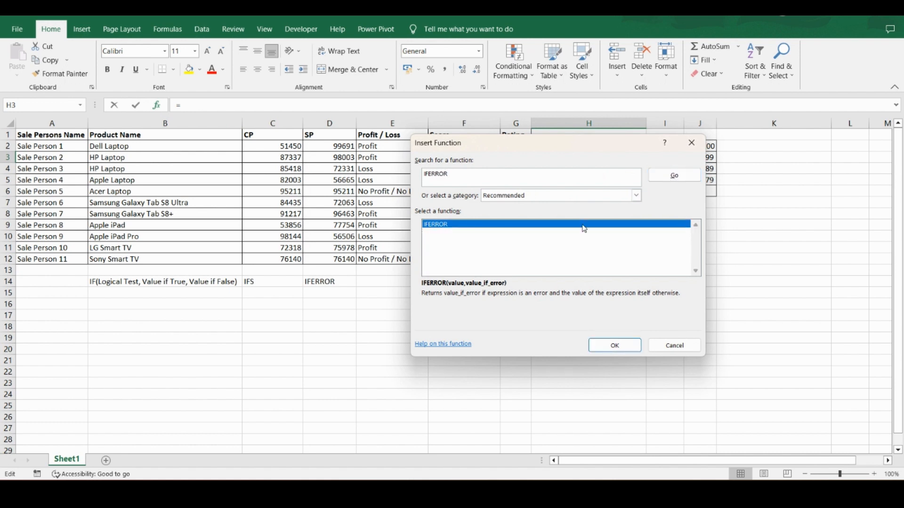
pyautogui.click(615, 346)
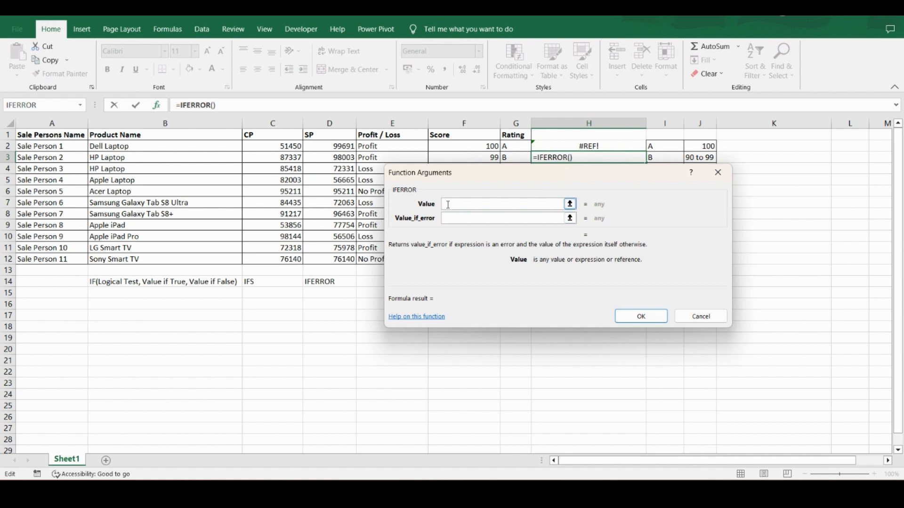
# Step: Set IFERROR's Value argument to VLOOKUP(B2,B1:C12,3,0)
pyautogui.write('VLOO')
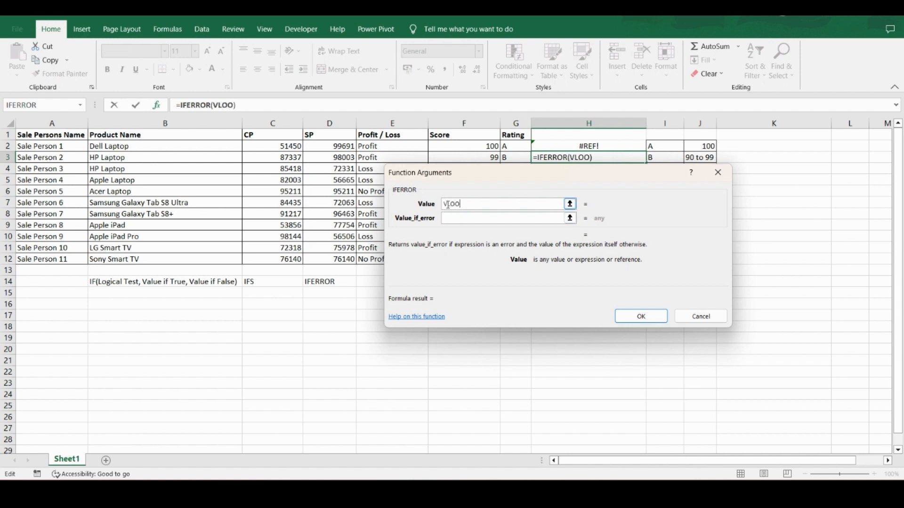
pyautogui.write('KUP(')
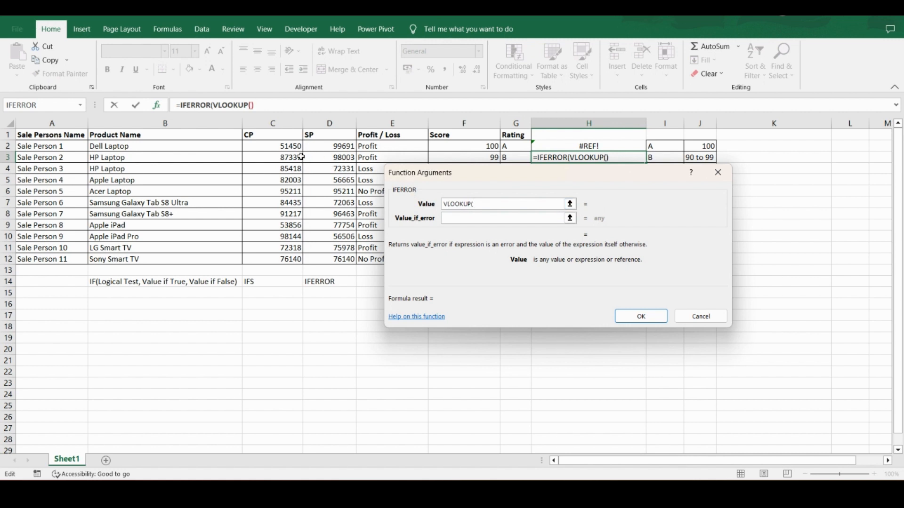
pyautogui.click(197, 146)
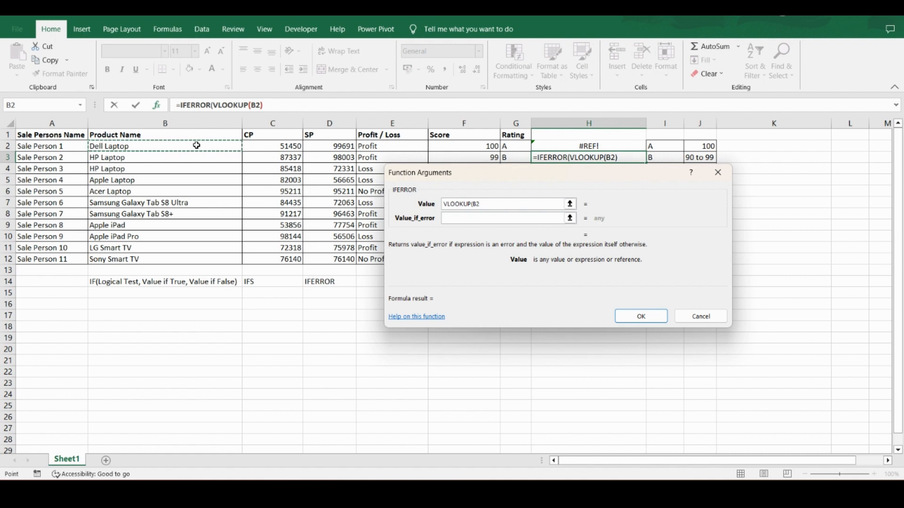
pyautogui.write(',')
pyautogui.click(197, 133)
pyautogui.moveTo(197, 133); pyautogui.dragTo(283, 259)
pyautogui.write(',3,0')
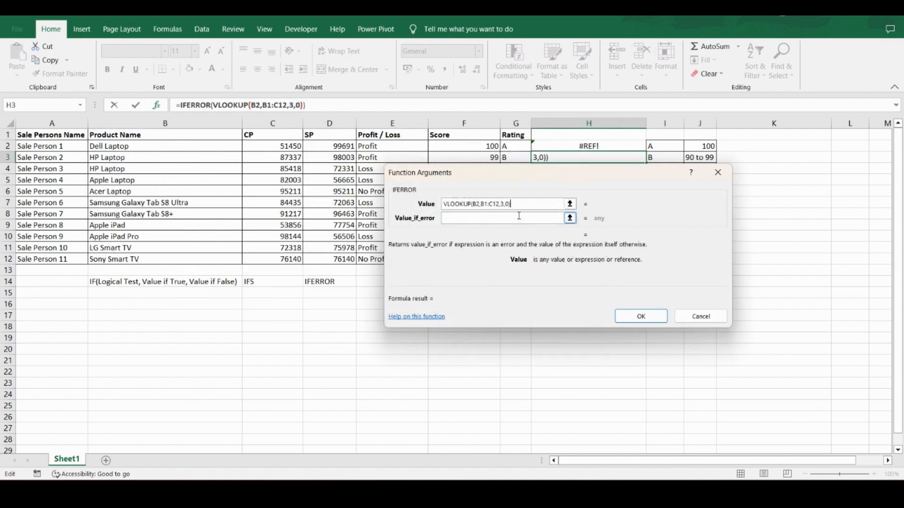
pyautogui.click(490, 220)
pyautogui.click(445, 206)
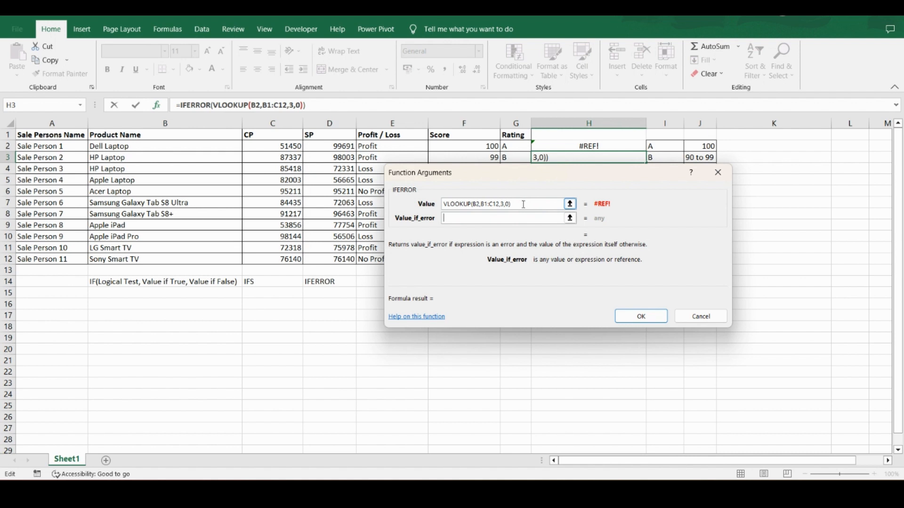
# Step: Set IFERROR's Value_if_error argument to the text "Sorry for the Error" and confirm the function
pyautogui.click(478, 219)
pyautogui.write('"sORRY')
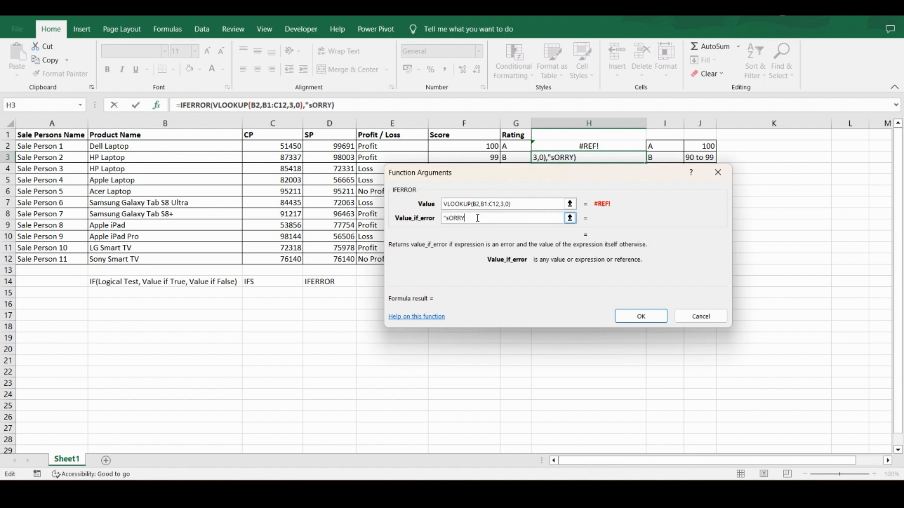
pyautogui.press('BackSpace')
pyautogui.press('BackSpace')
pyautogui.press('BackSpace')
pyautogui.press('BackSpace')
pyautogui.press('BackSpace')
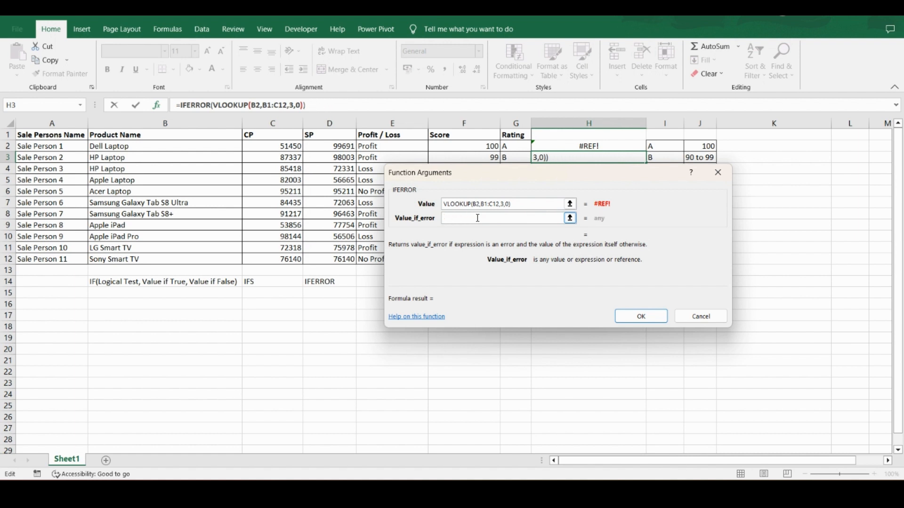
pyautogui.write('Sorry fo')
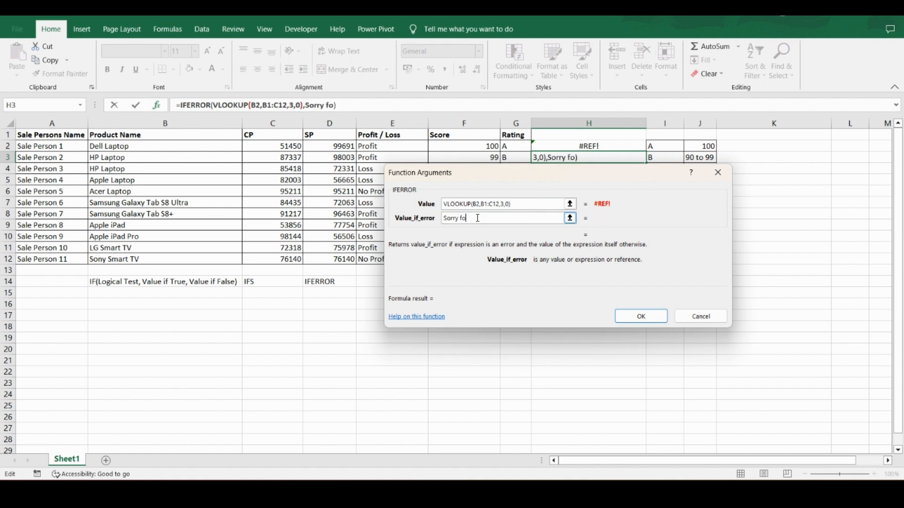
pyautogui.write('r the Error')
pyautogui.click(652, 320)
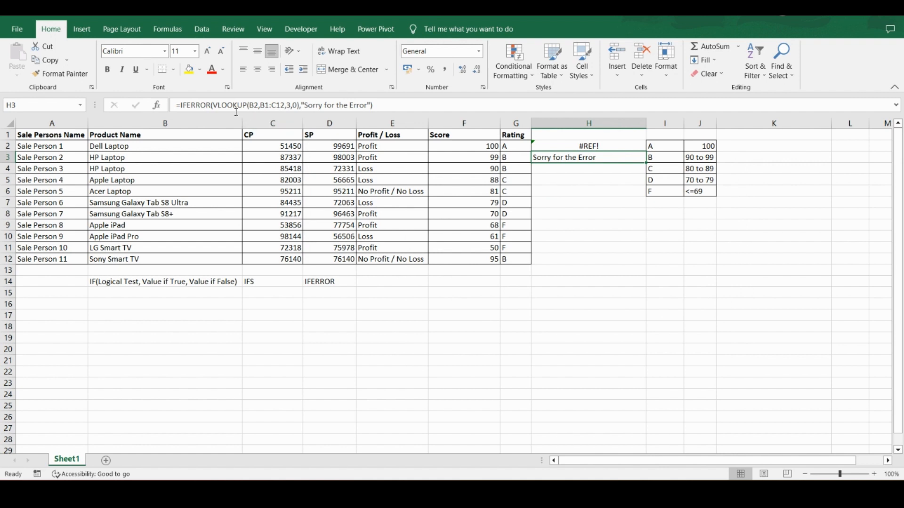
# Step: Set the VLOOKUP column index inside H3's IFERROR formula to 2
pyautogui.moveTo(215, 104); pyautogui.dragTo(300, 104)
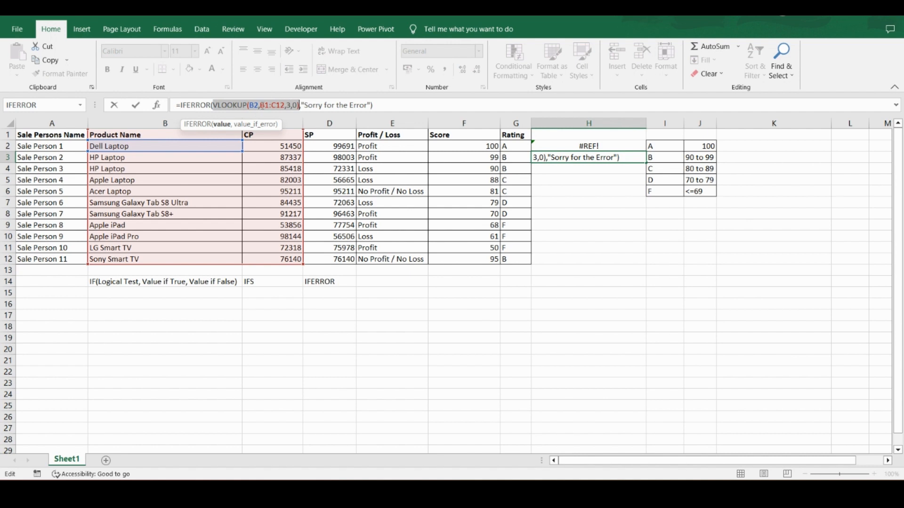
pyautogui.click(260, 105)
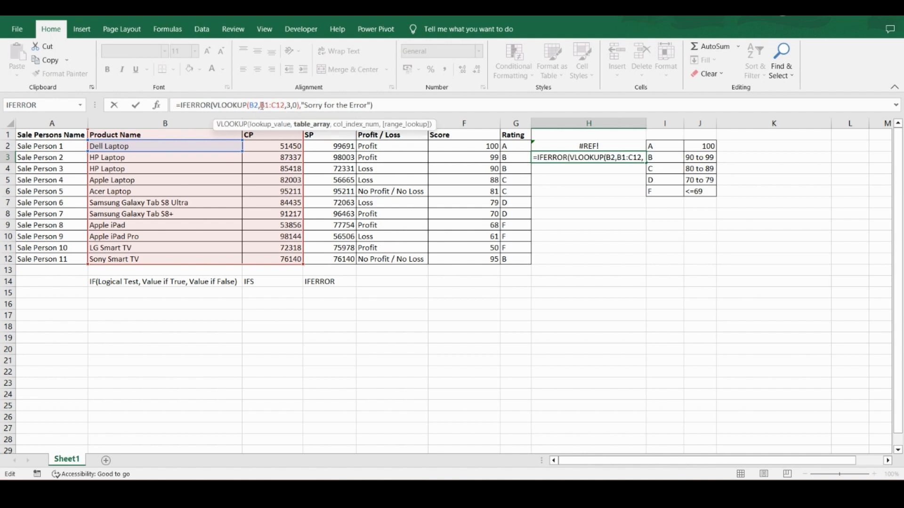
pyautogui.moveTo(261, 104); pyautogui.dragTo(285, 104)
pyautogui.moveTo(213, 104); pyautogui.dragTo(372, 106)
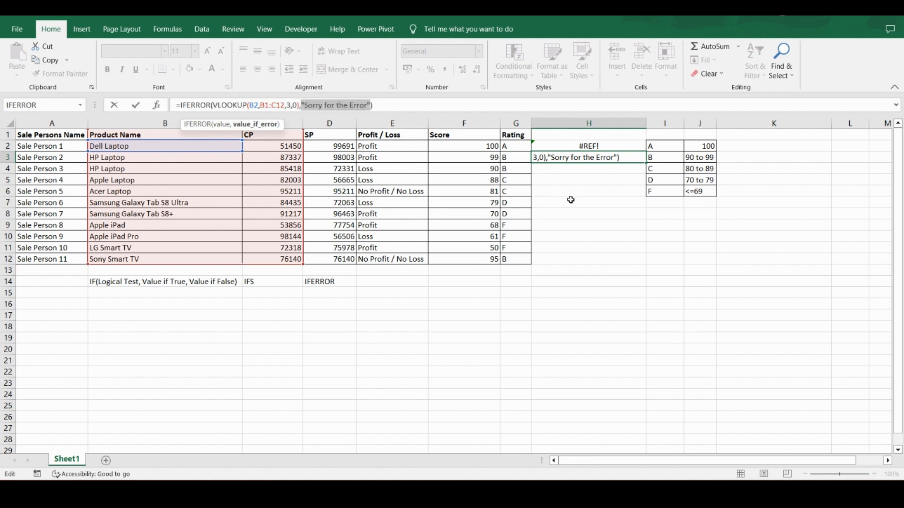
pyautogui.click(292, 105)
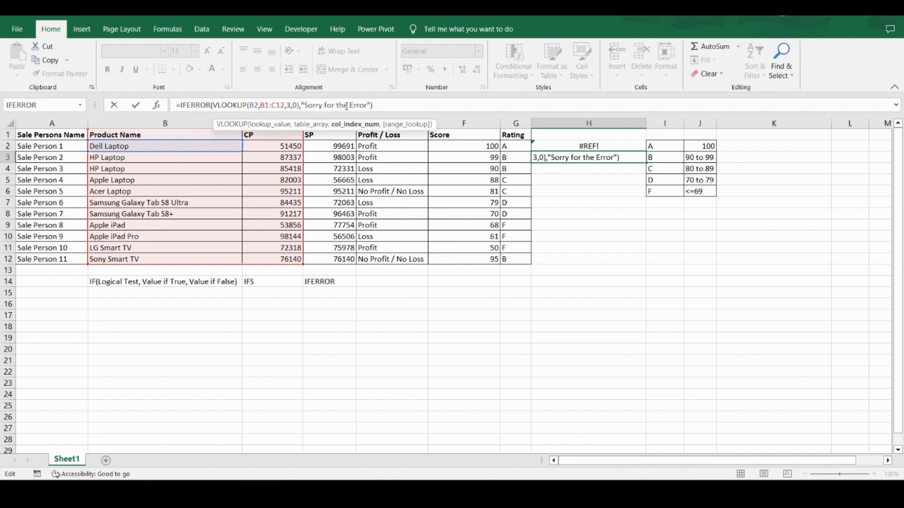
pyautogui.press('BackSpace')
pyautogui.write('2')
pyautogui.hotkey('ctrl', 'Return')
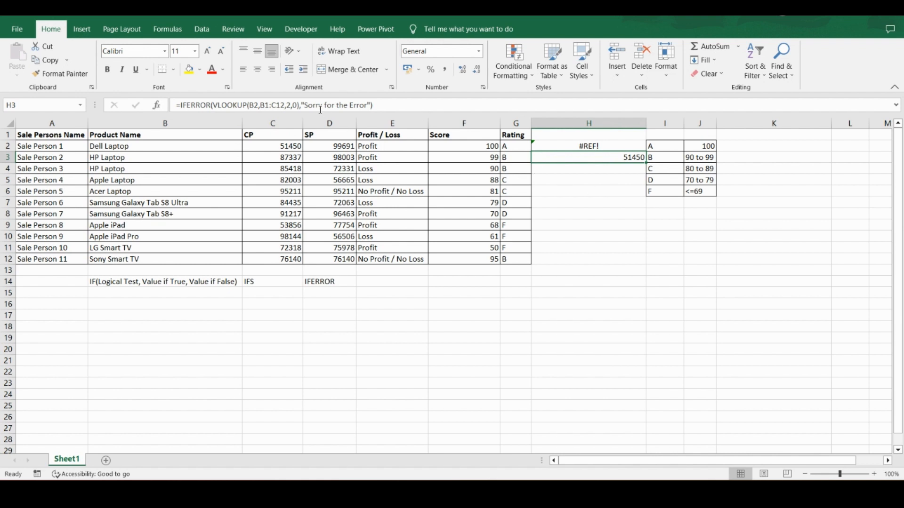
# Step: Set the column index of H2's standalone VLOOKUP formula to 2, matching the lookup in H3
pyautogui.click(576, 145)
pyautogui.click(258, 104)
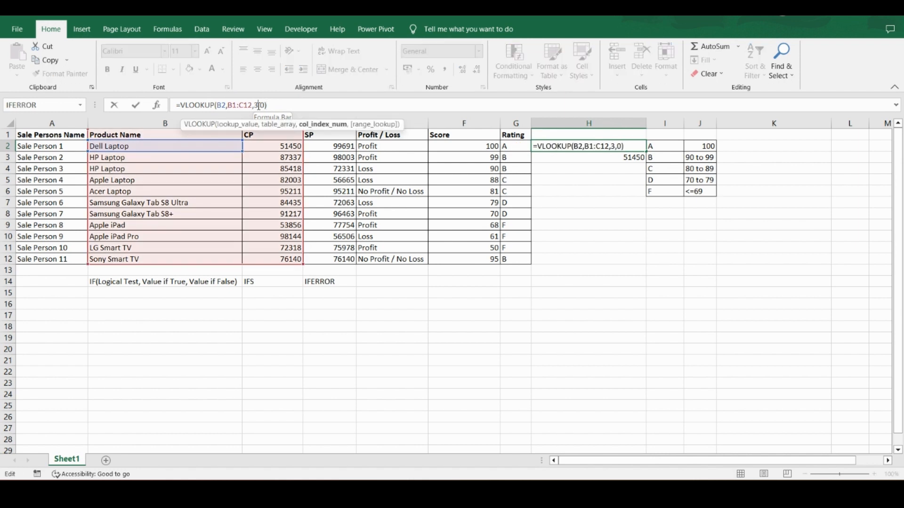
pyautogui.press('Return')
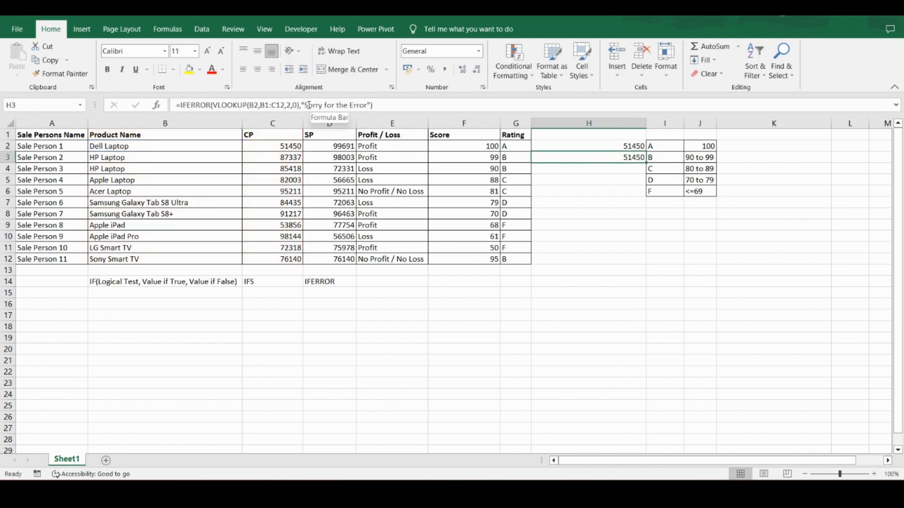
# Step: Examine the error text and the nested VLOOKUP argument in H3's IFERROR formula without editing it, and select the IFERROR label in D14
pyautogui.moveTo(305, 105); pyautogui.dragTo(372, 106)
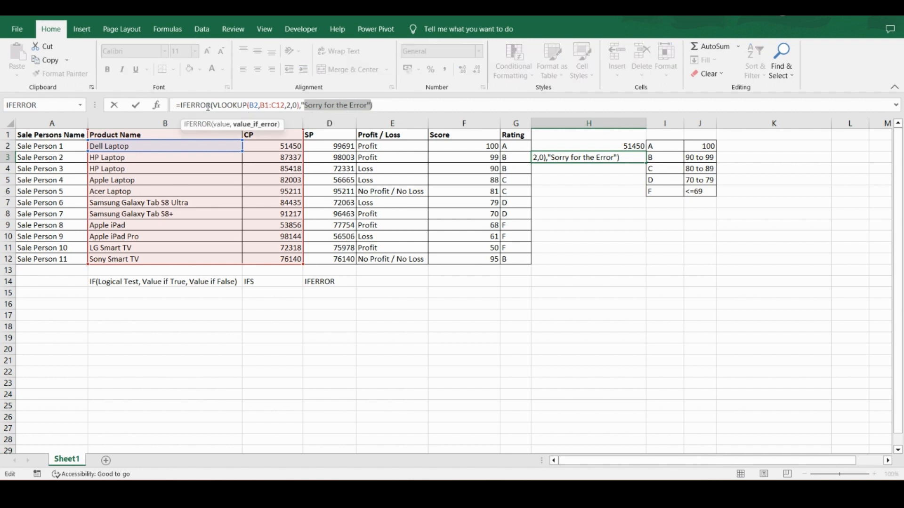
pyautogui.moveTo(210, 104); pyautogui.dragTo(300, 103)
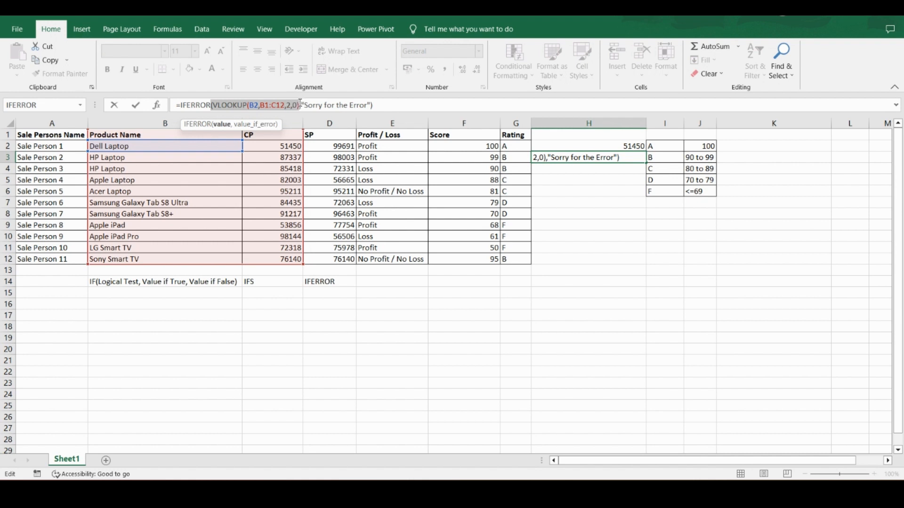
pyautogui.click(215, 105)
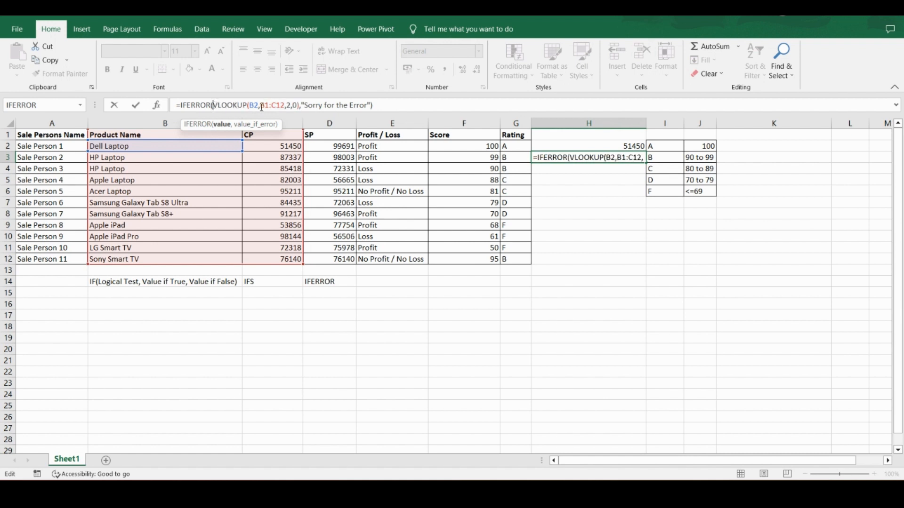
pyautogui.keyDown('shift'); pyautogui.click(299, 105); pyautogui.keyUp('shift')
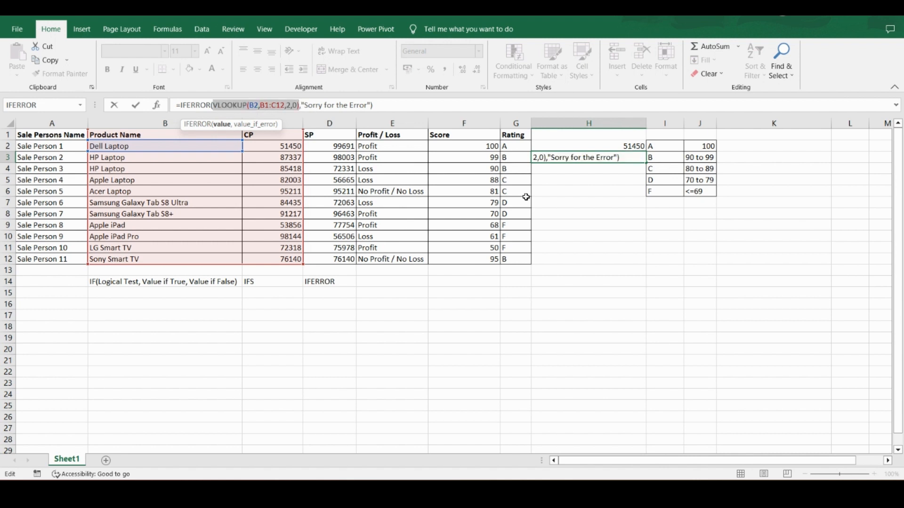
pyautogui.click(559, 168)
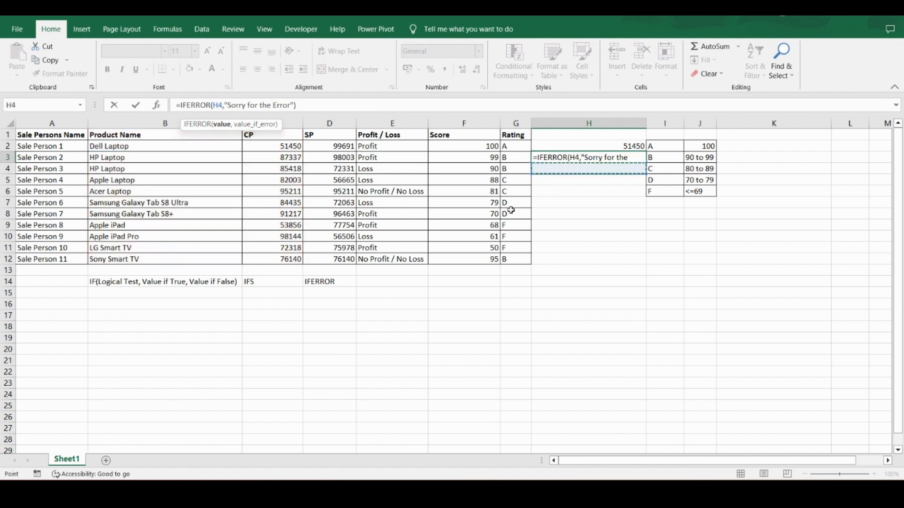
pyautogui.press('Escape')
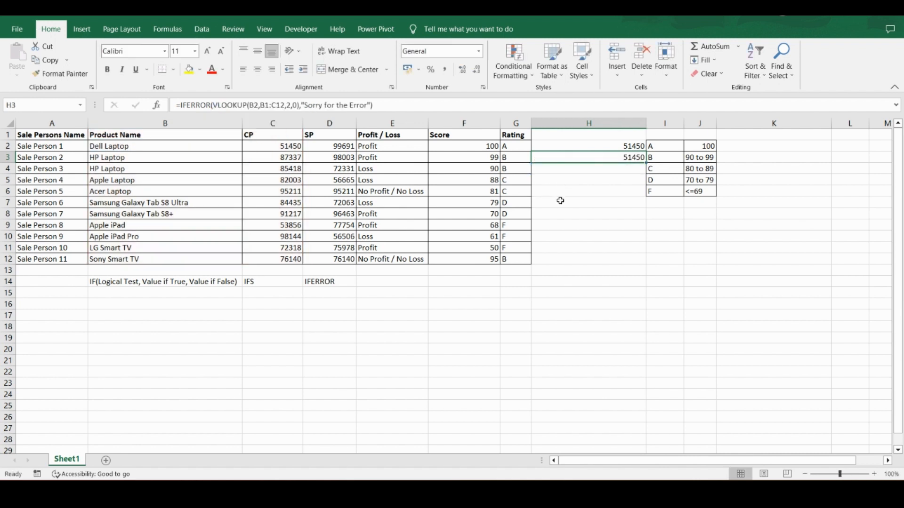
pyautogui.click(329, 280)
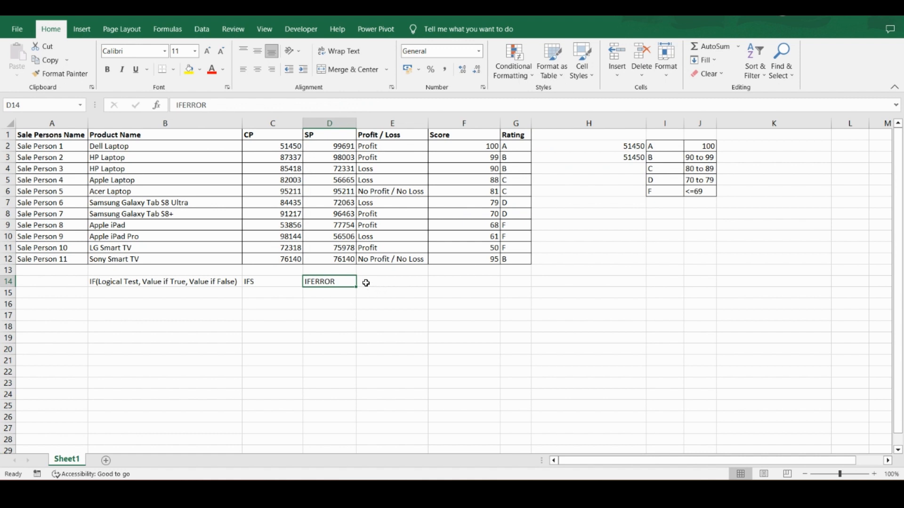